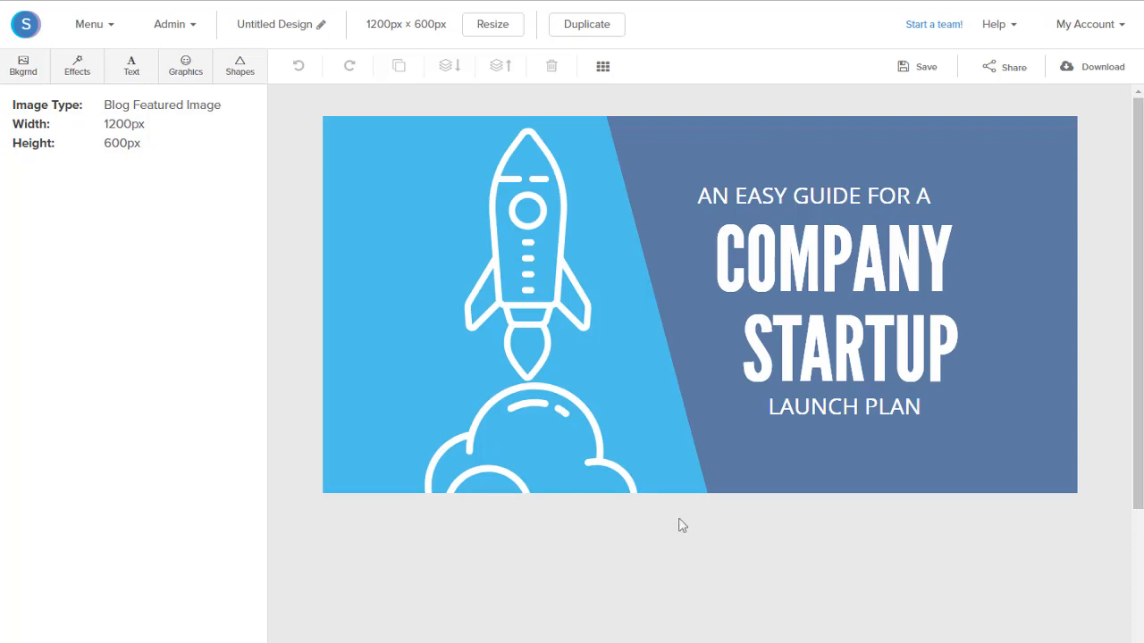
Delete the white rocket and cloud graphics from the light blue area of the design.
left_click(520, 301)
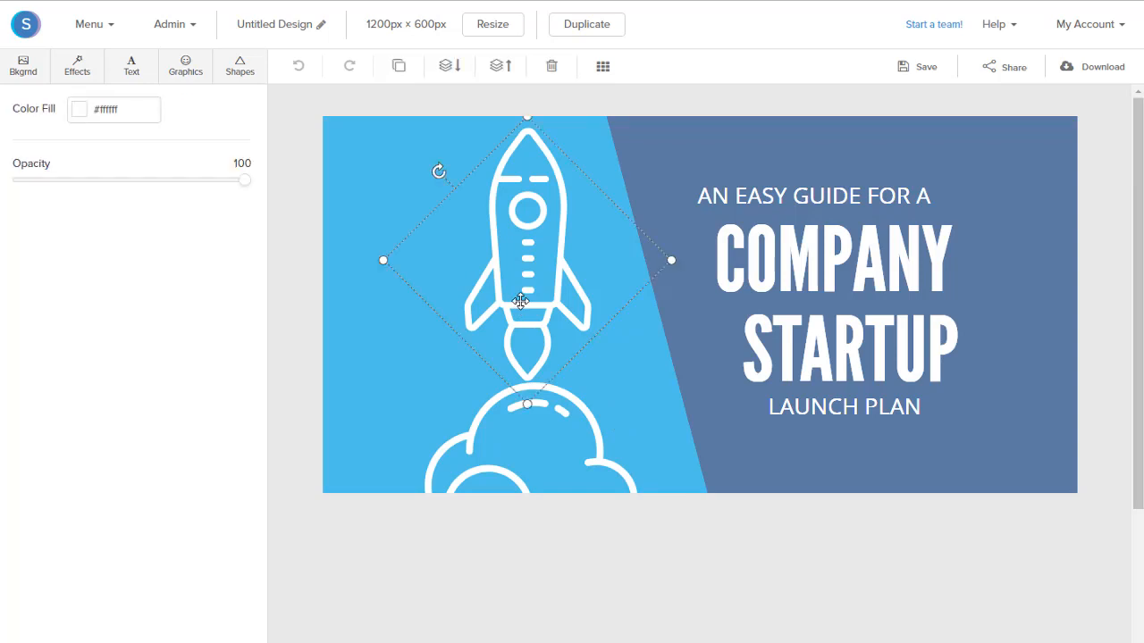
key("Delete")
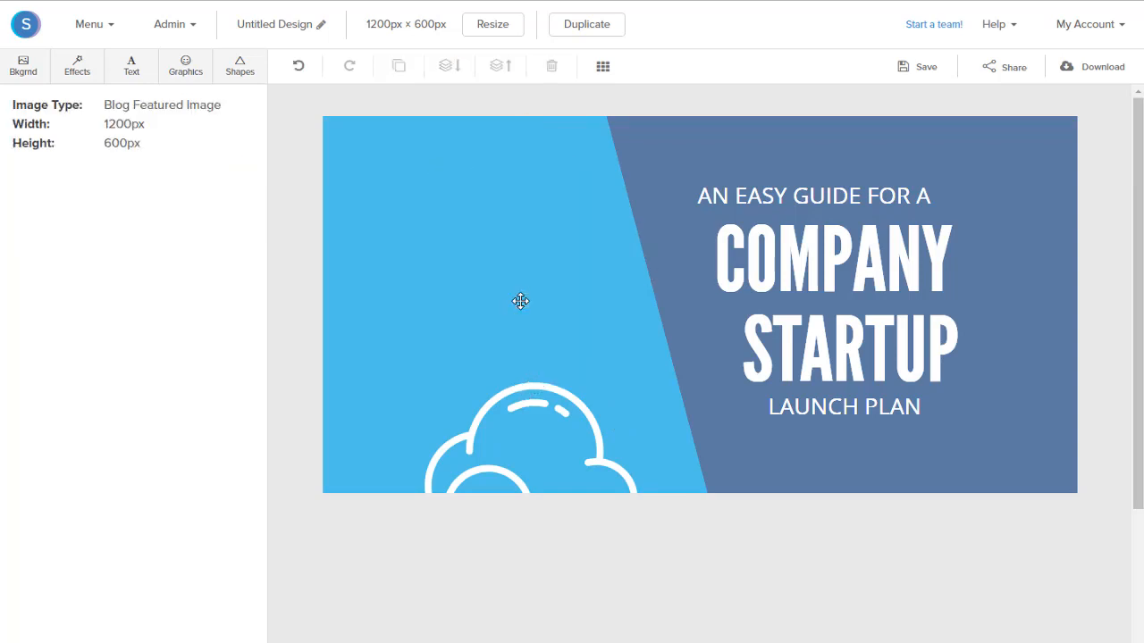
left_click(543, 409)
key("Delete")
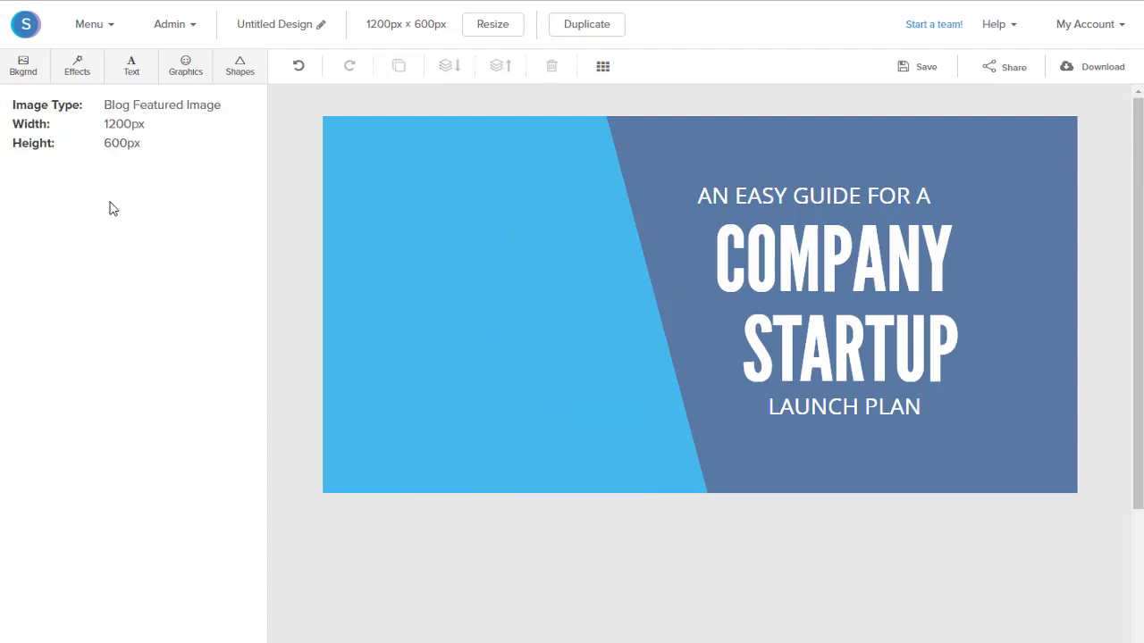
Search the graphics library for "Instagram" and add the plain black outlined Instagram icon to the canvas.
left_click(187, 71)
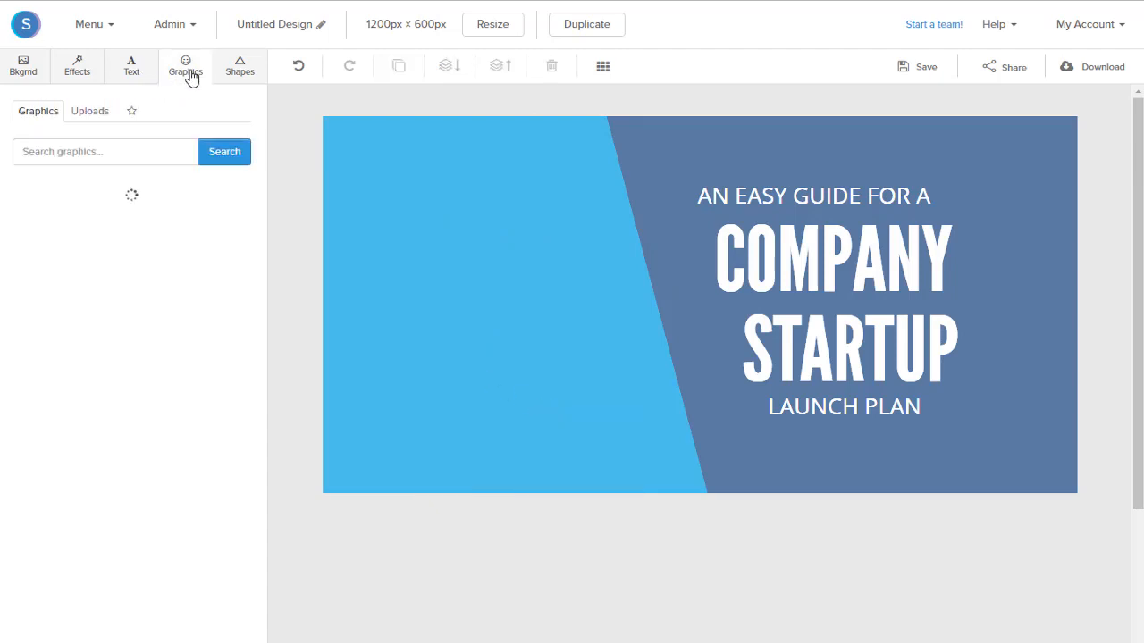
left_click(145, 153)
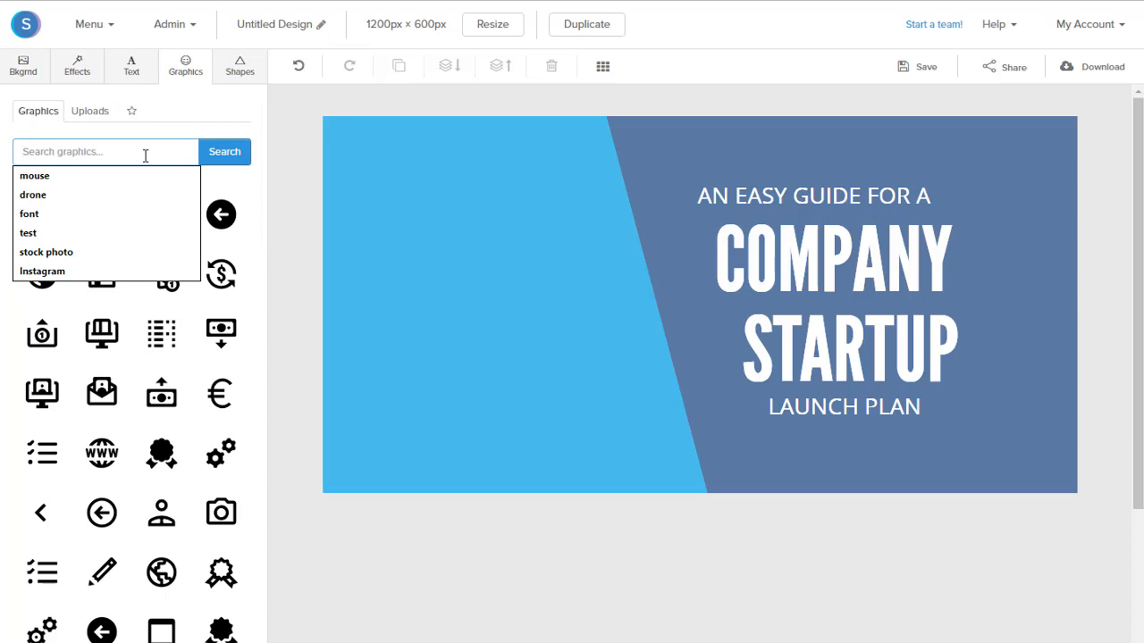
type("Instagram")
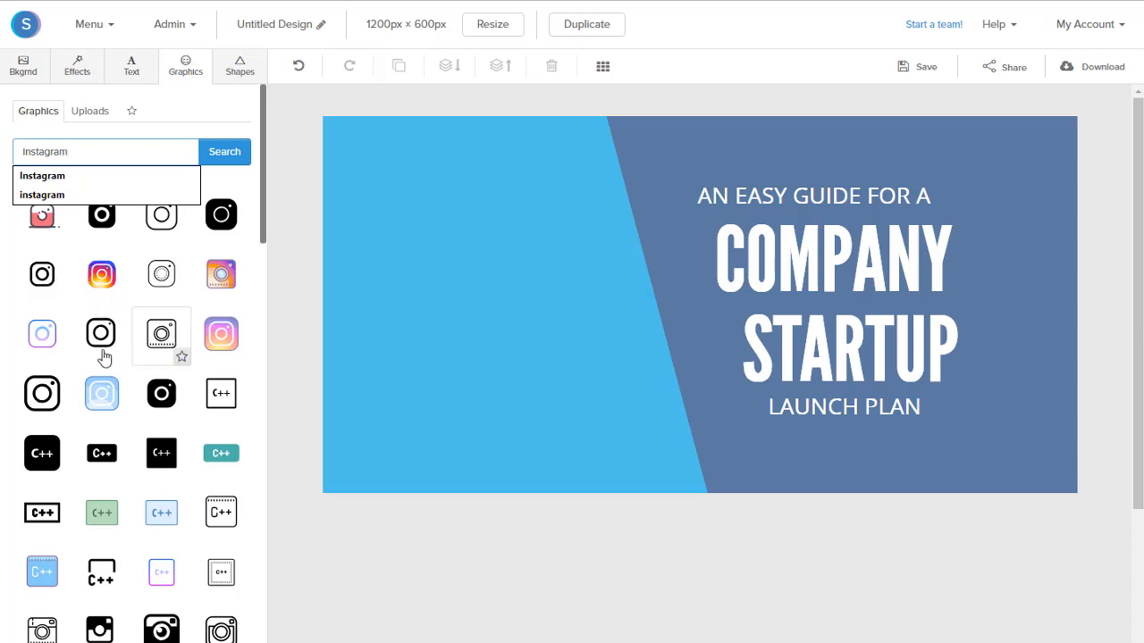
left_click(34, 284)
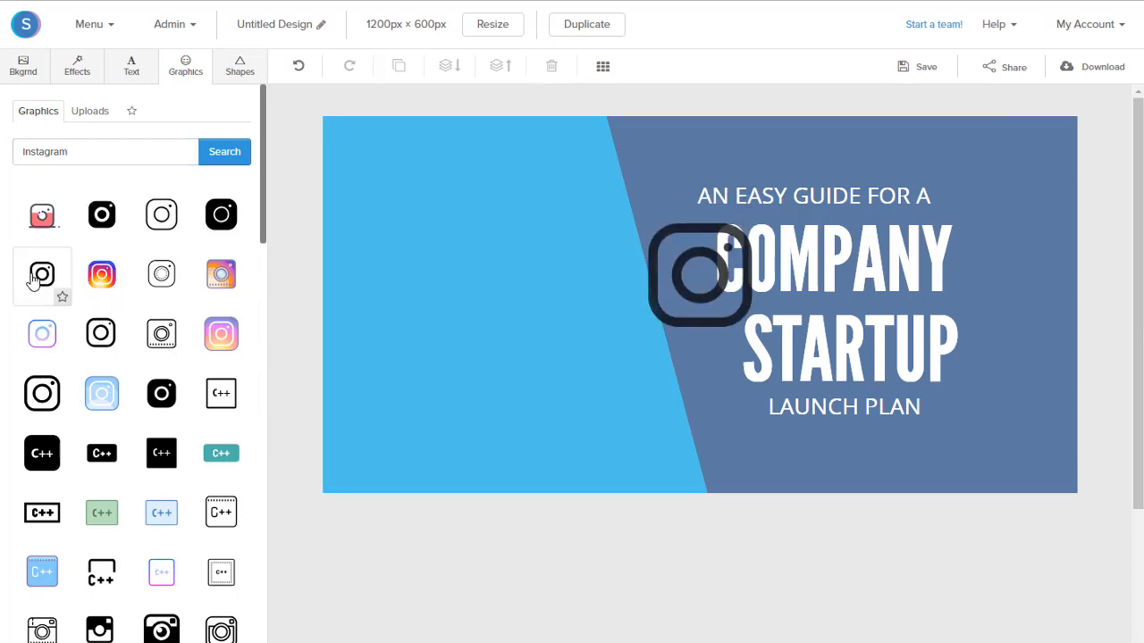
Move the Instagram icon onto the light blue area and enlarge it to fill most of that area's height.
left_click_drag(679, 309, 438, 313)
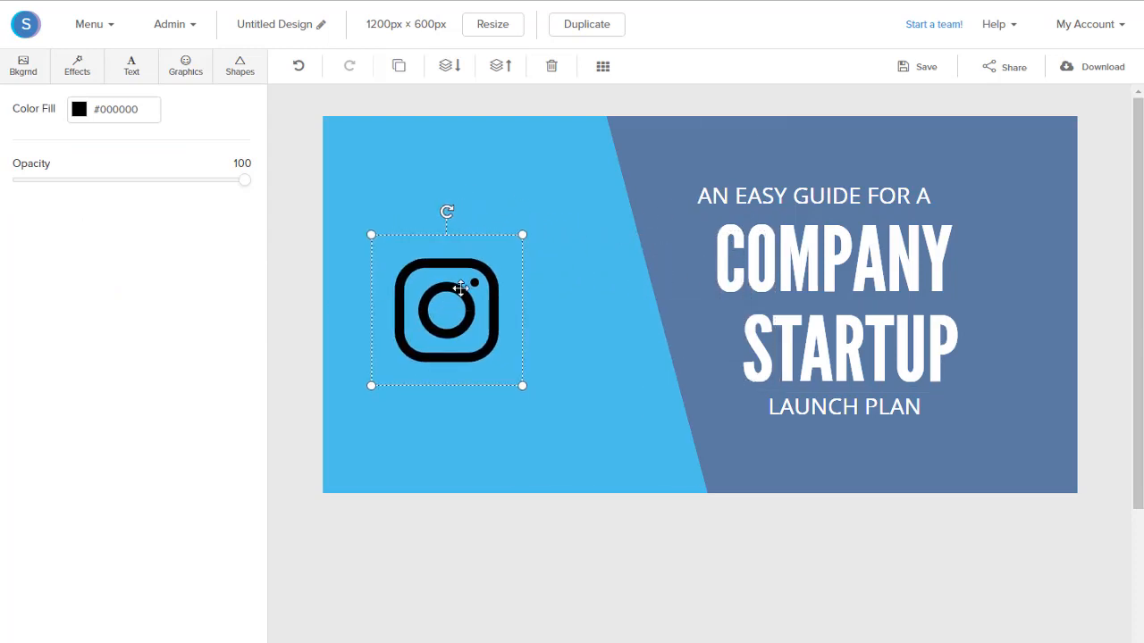
left_click_drag(529, 231, 631, 130)
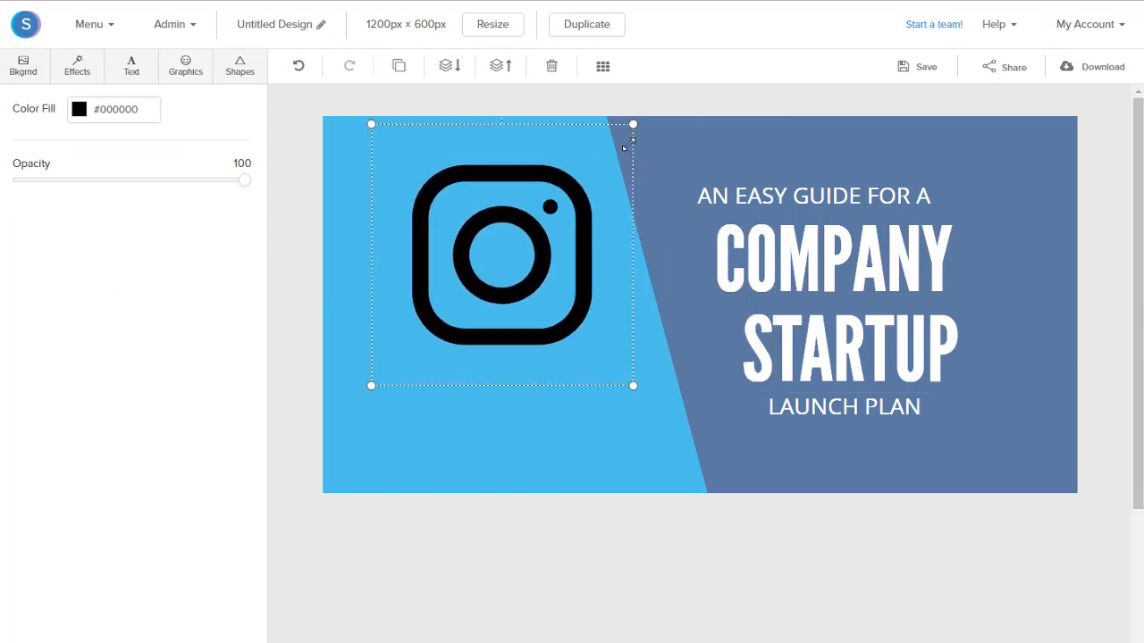
left_click_drag(524, 256, 490, 316)
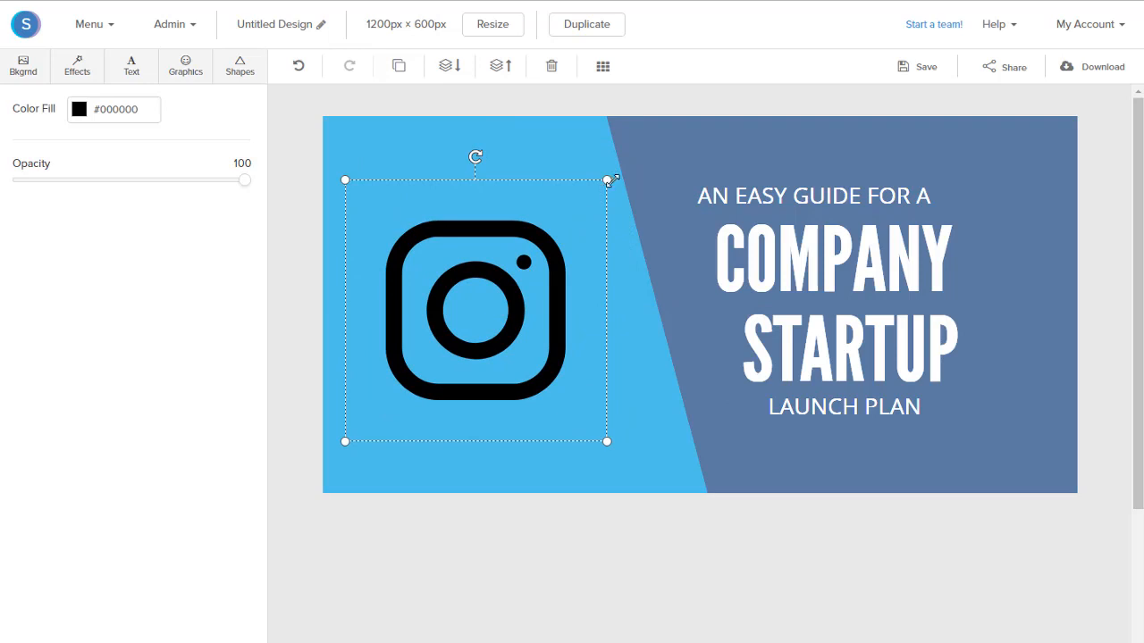
left_click_drag(606, 179, 648, 133)
left_click_drag(533, 247, 514, 263)
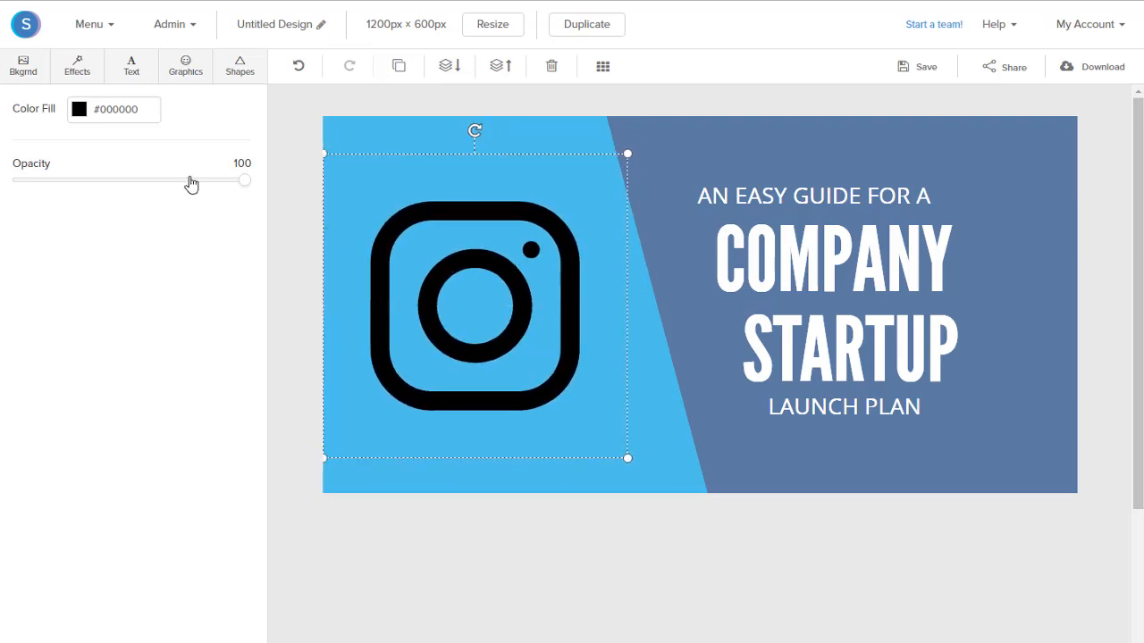
Set the Instagram icon's fill colour to white (#ffffff) and nudge it slightly towards the middle of the light blue area.
left_click(78, 109)
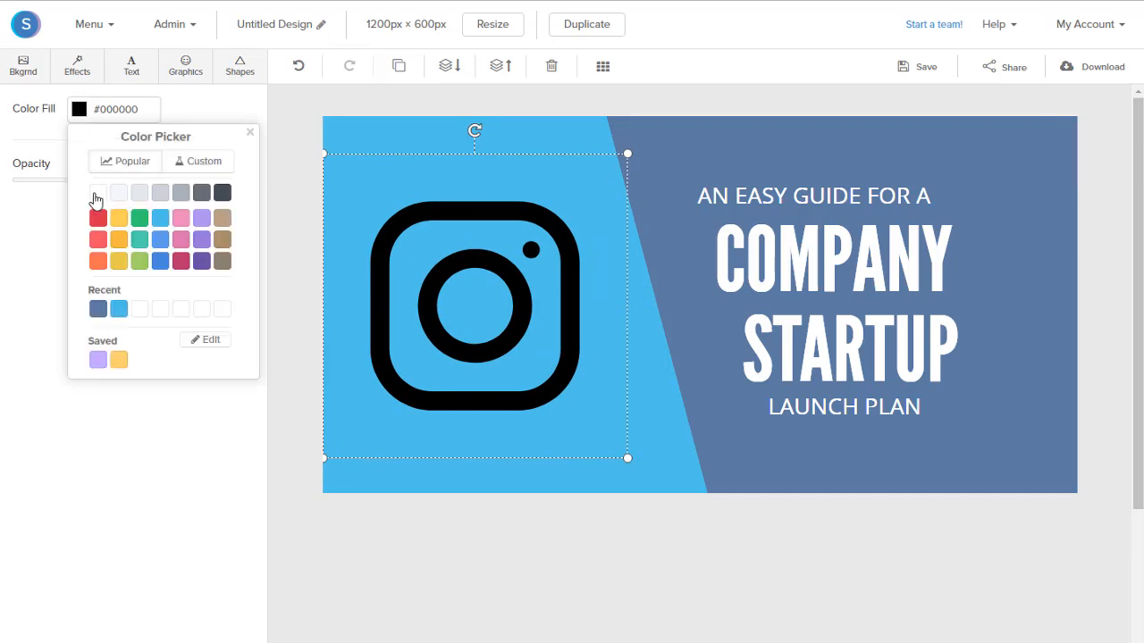
left_click(96, 195)
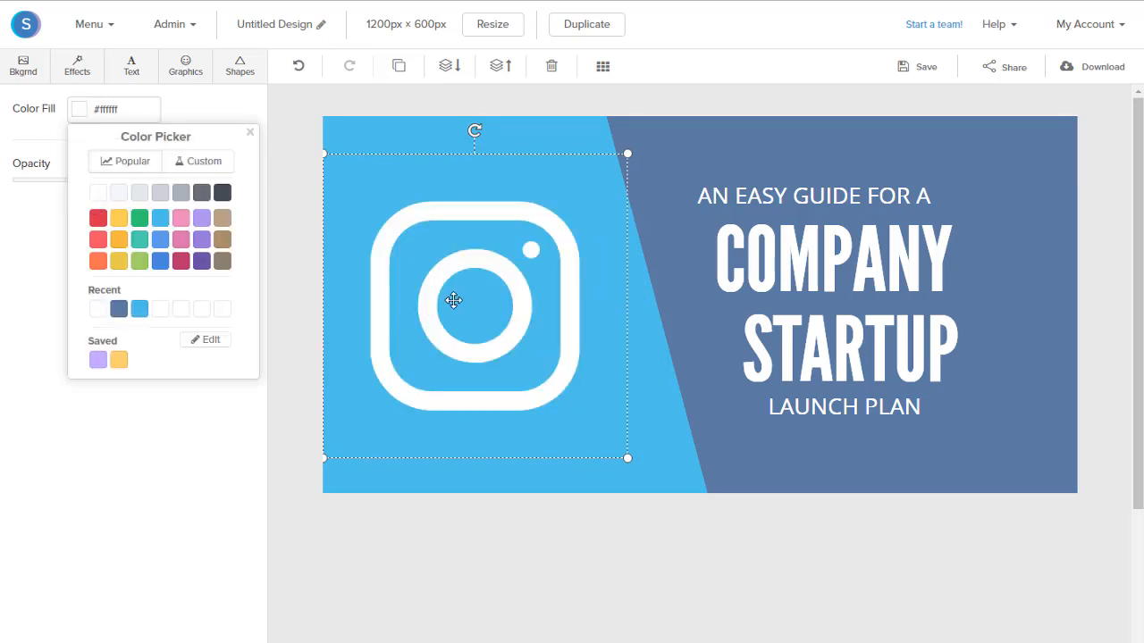
left_click_drag(452, 298, 460, 300)
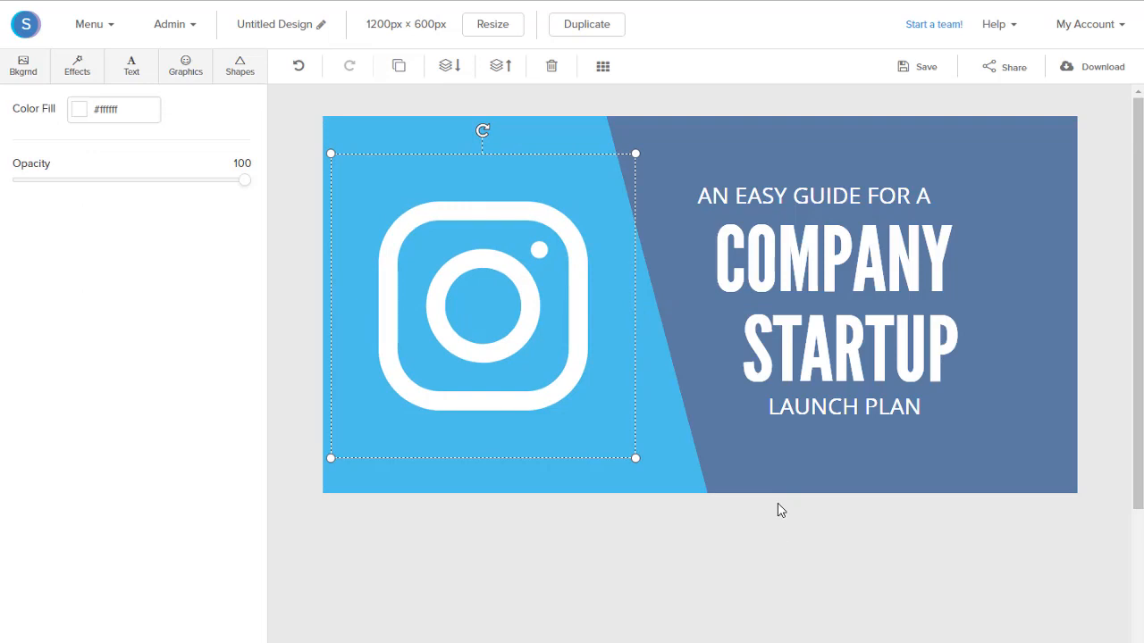
Replace the "AN EASY GUIDE FOR A" line above the headline with "The Best".
left_click(762, 196)
double_click(762, 197)
key("BackSpace")
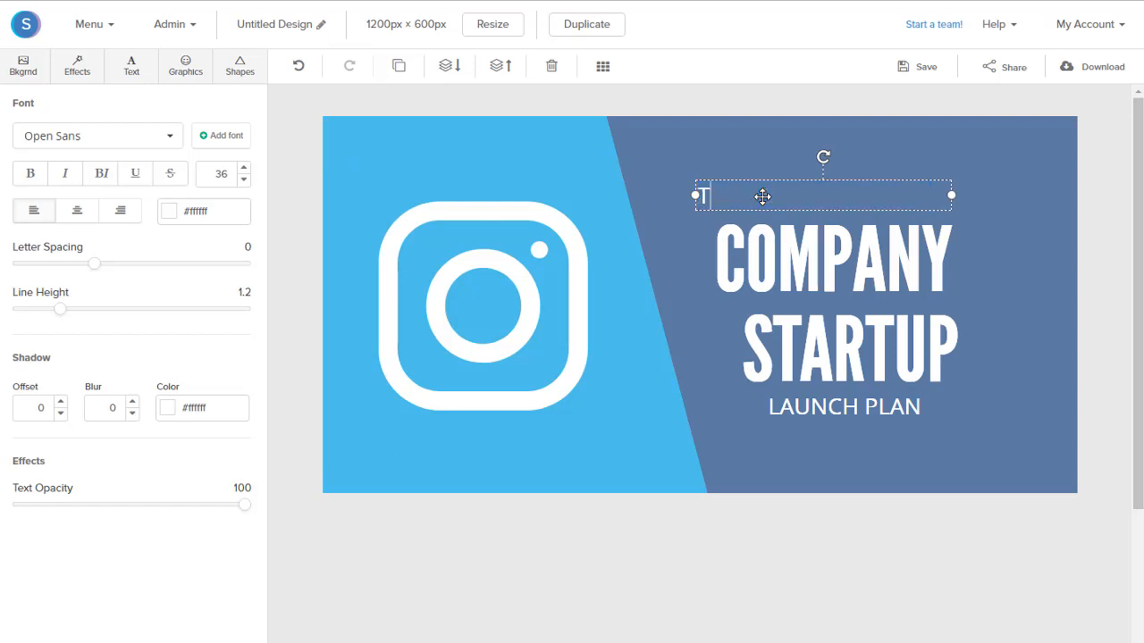
type("The Best")
Replace the "COMPANY STARTUP" headline text with "Instagram Video Format".
left_click(784, 281)
double_click(784, 282)
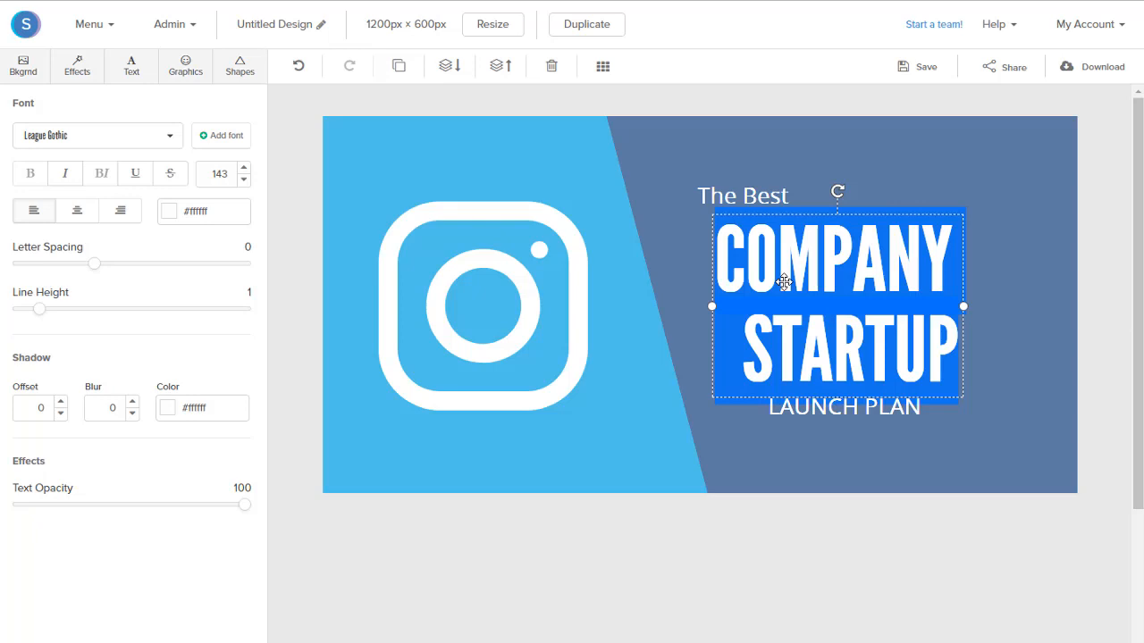
type("Inst")
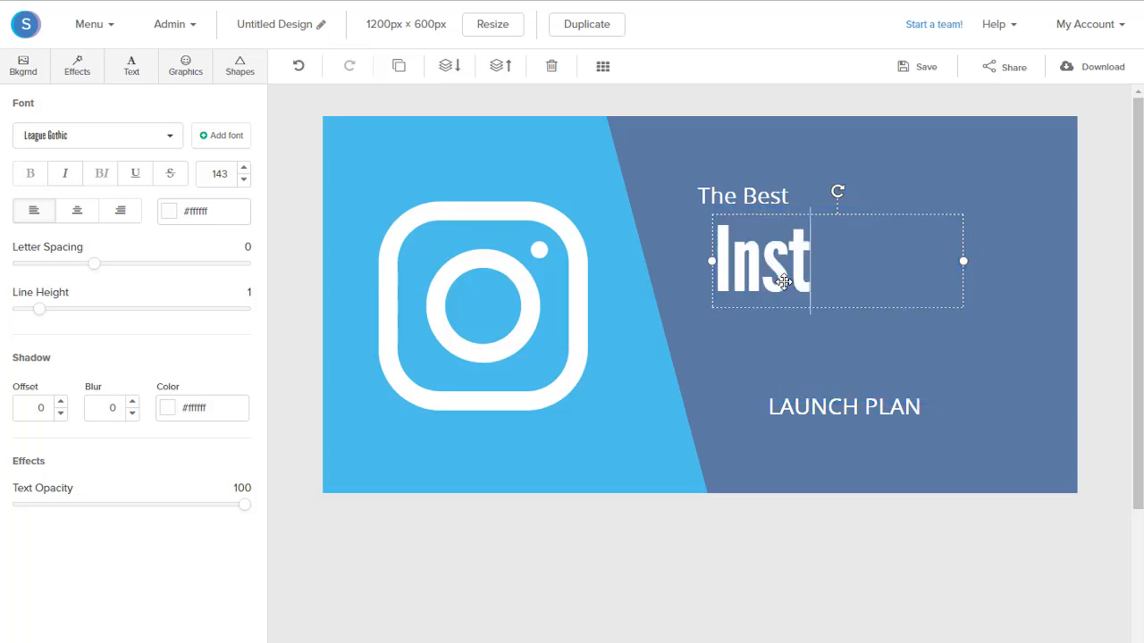
type("agram Vi")
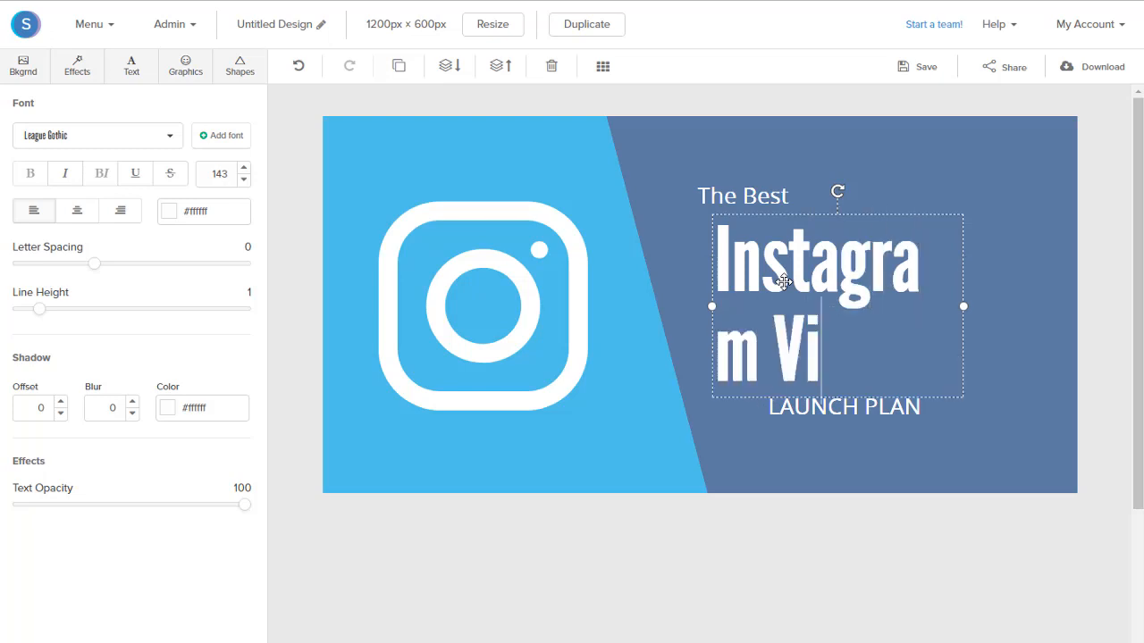
type("deo For")
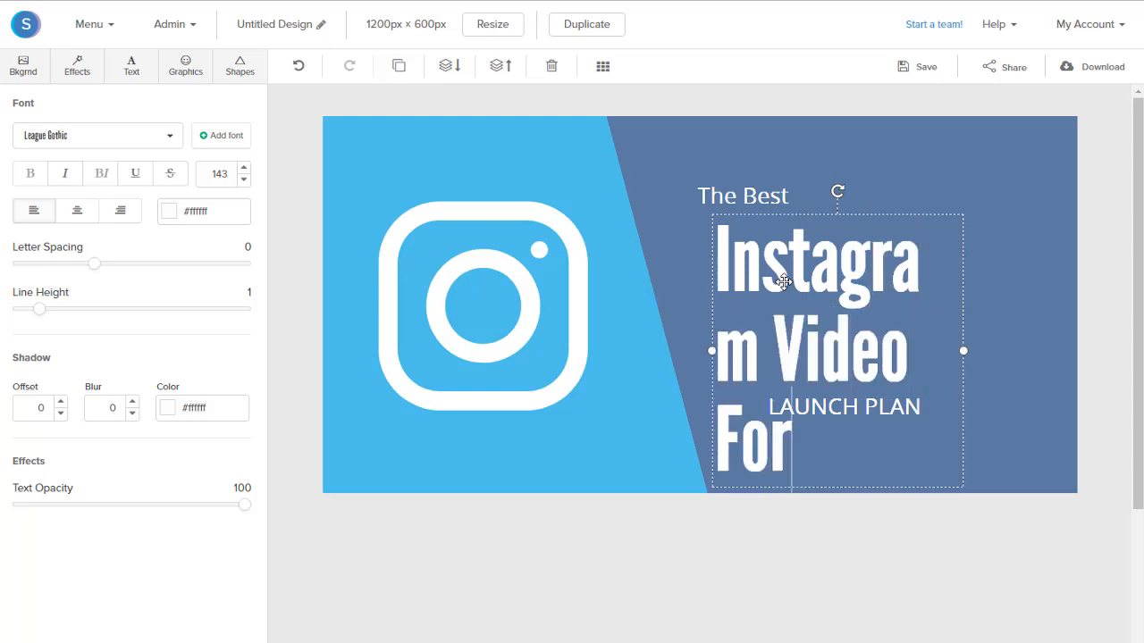
type("mat")
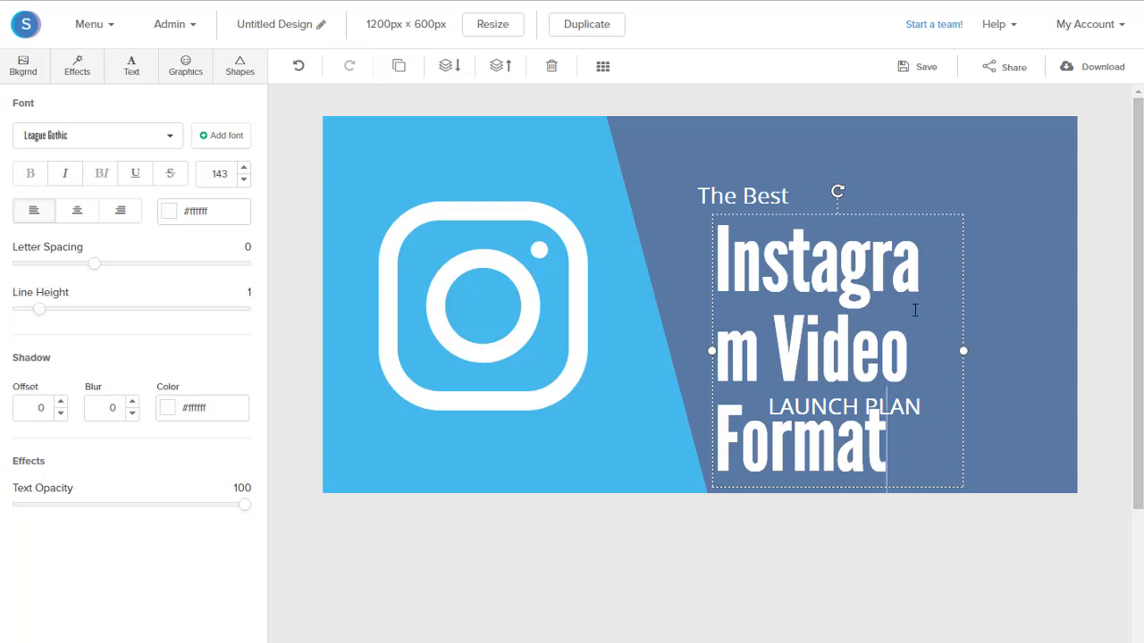
Widen the headline's text box so it wraps onto two lines, and reduce its font size to 130.
left_click_drag(963, 350, 1074, 341)
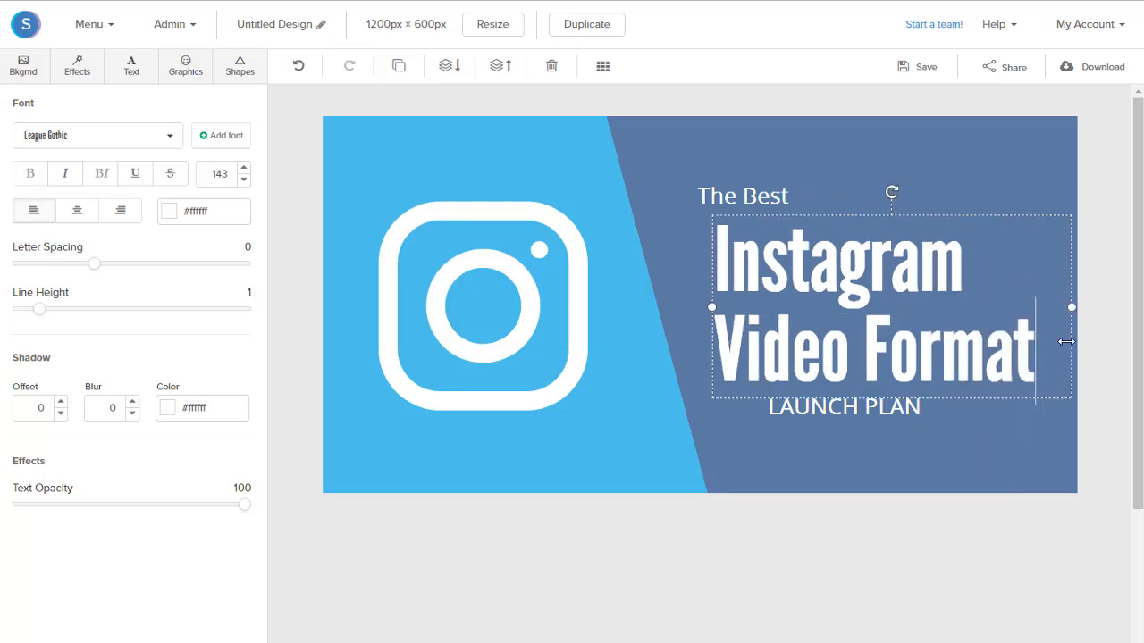
left_click(243, 180)
left_click(243, 180)
left_click(243, 179)
left_click(243, 180)
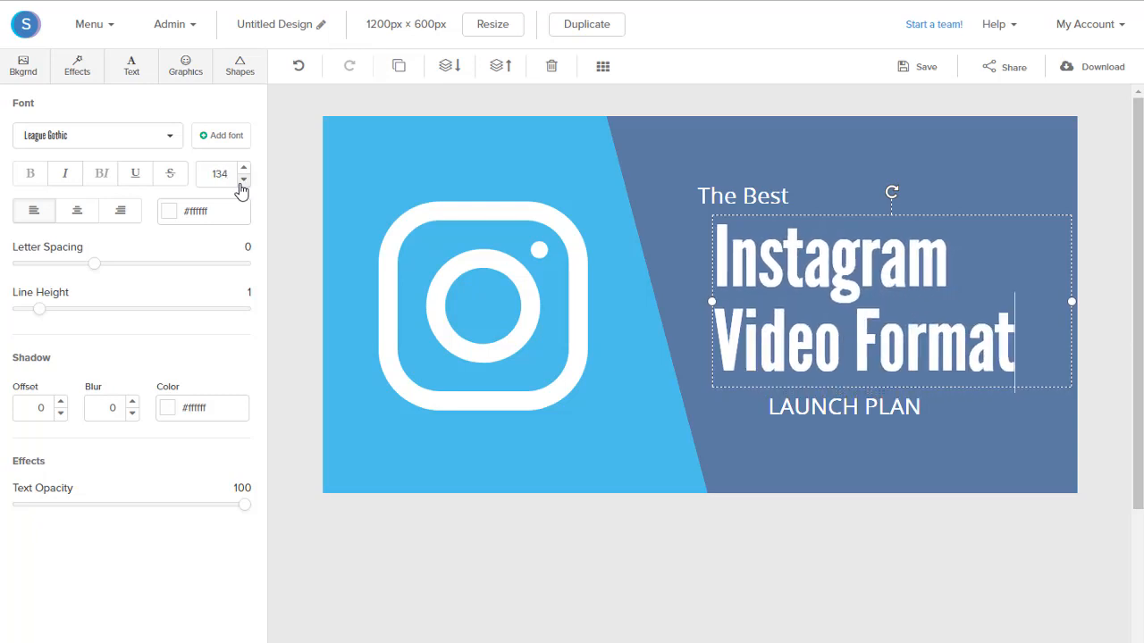
left_click(243, 180)
left_click(243, 180)
left_click(243, 180)
left_click(243, 180)
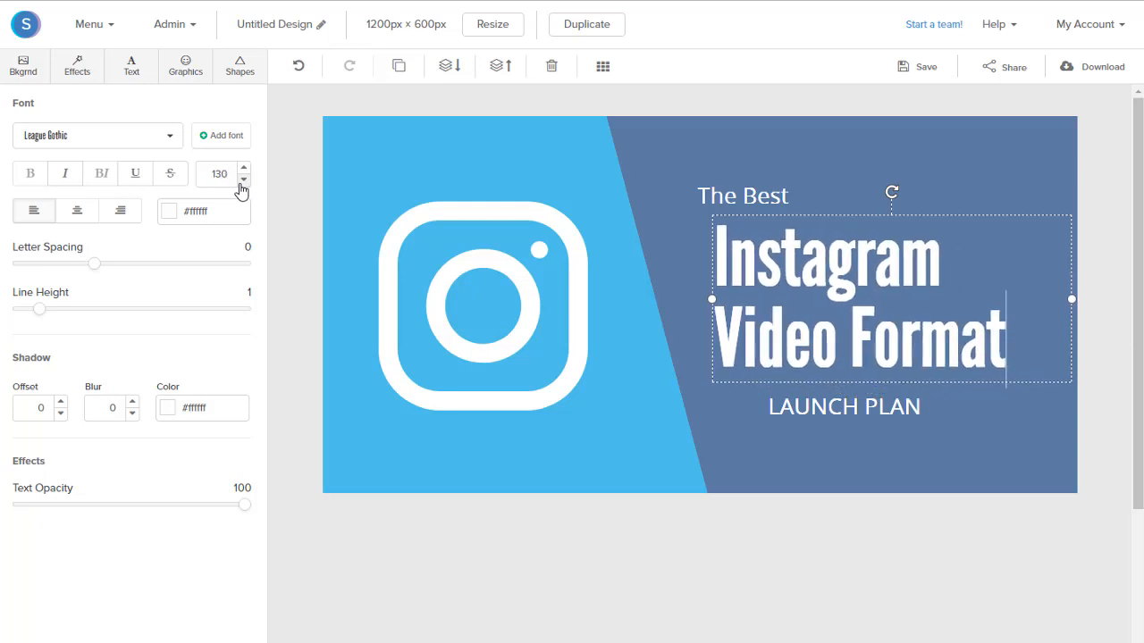
Shift the headline slightly up and left, and place "The Best" directly above it, aligned with its left edge.
left_click(632, 270)
left_click_drag(819, 292, 812, 288)
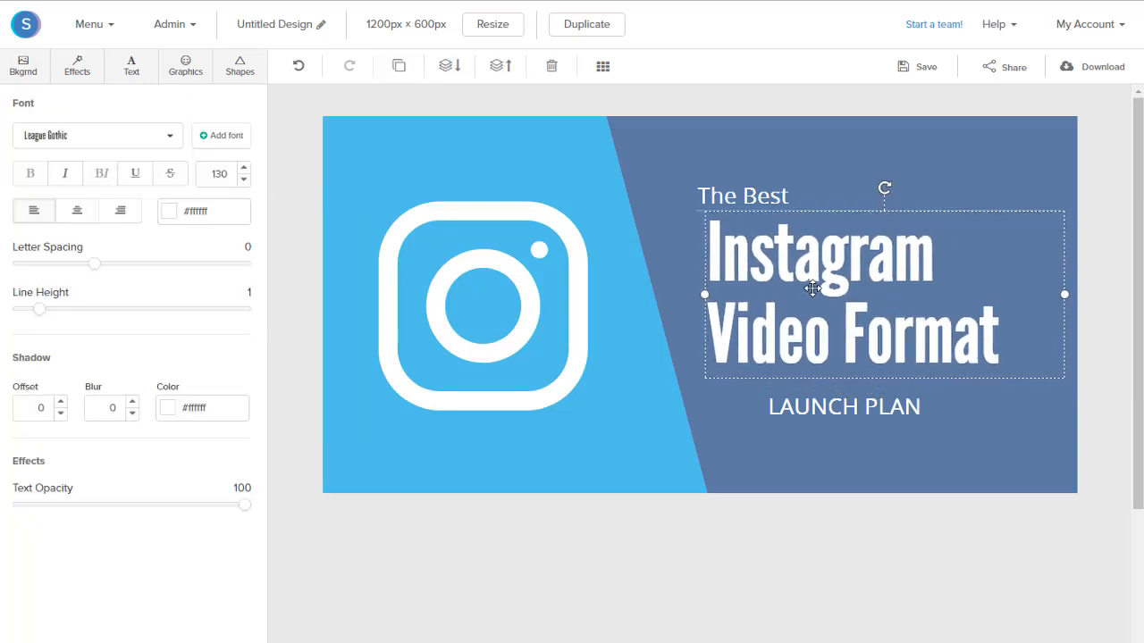
left_click_drag(748, 193, 758, 207)
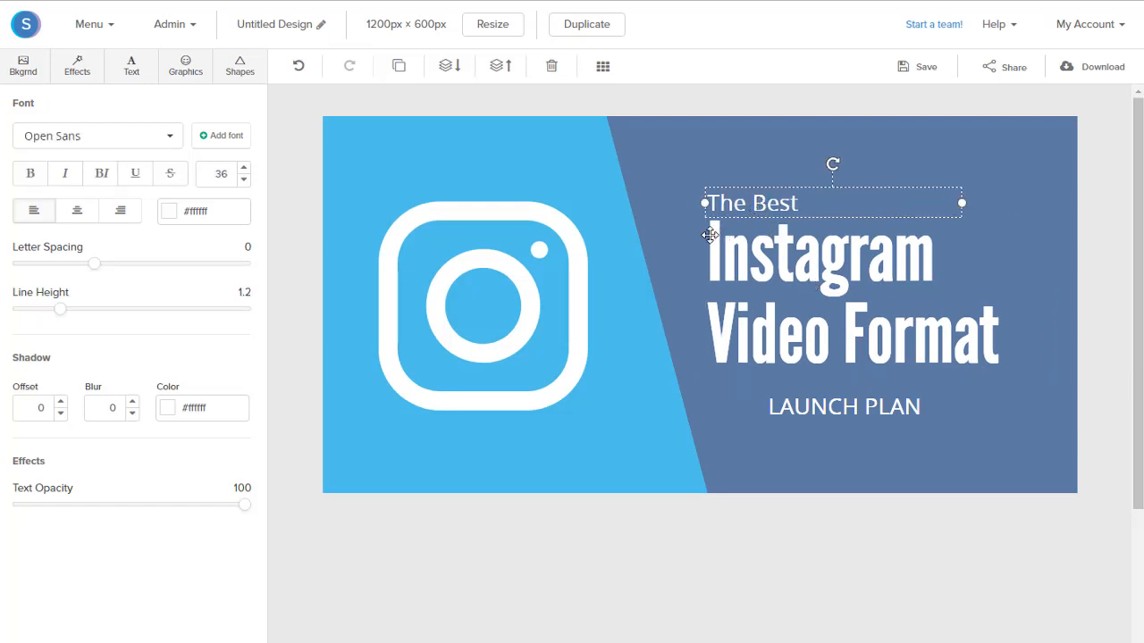
Replace the "LAUNCH PLAN" line below the headline with "You Need to Use".
left_click(840, 407)
left_click(837, 404)
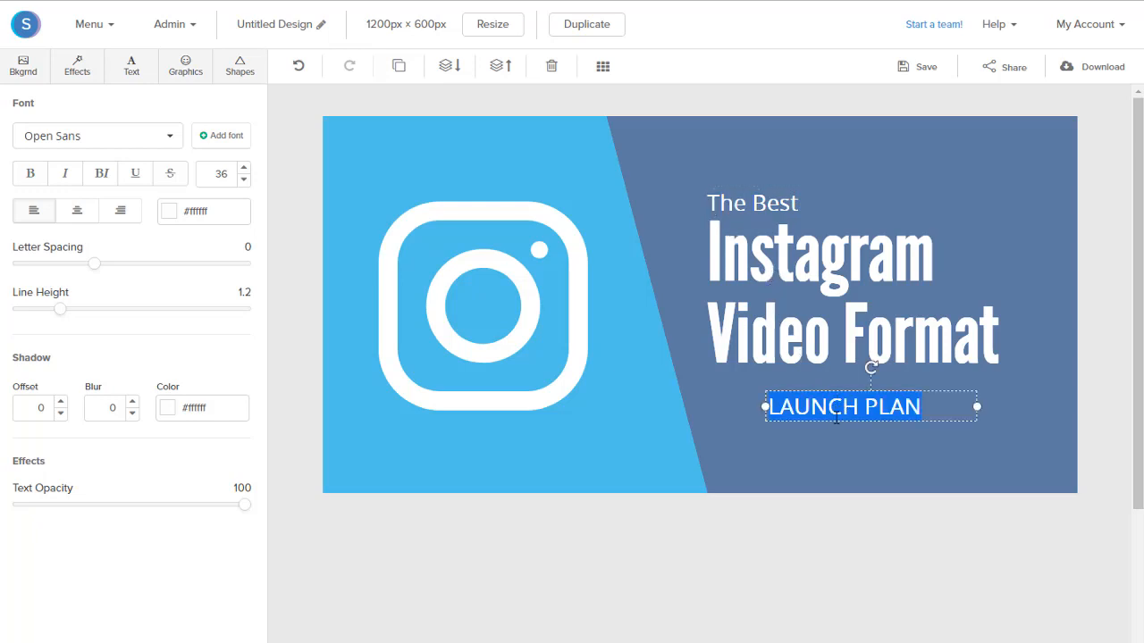
type("You need")
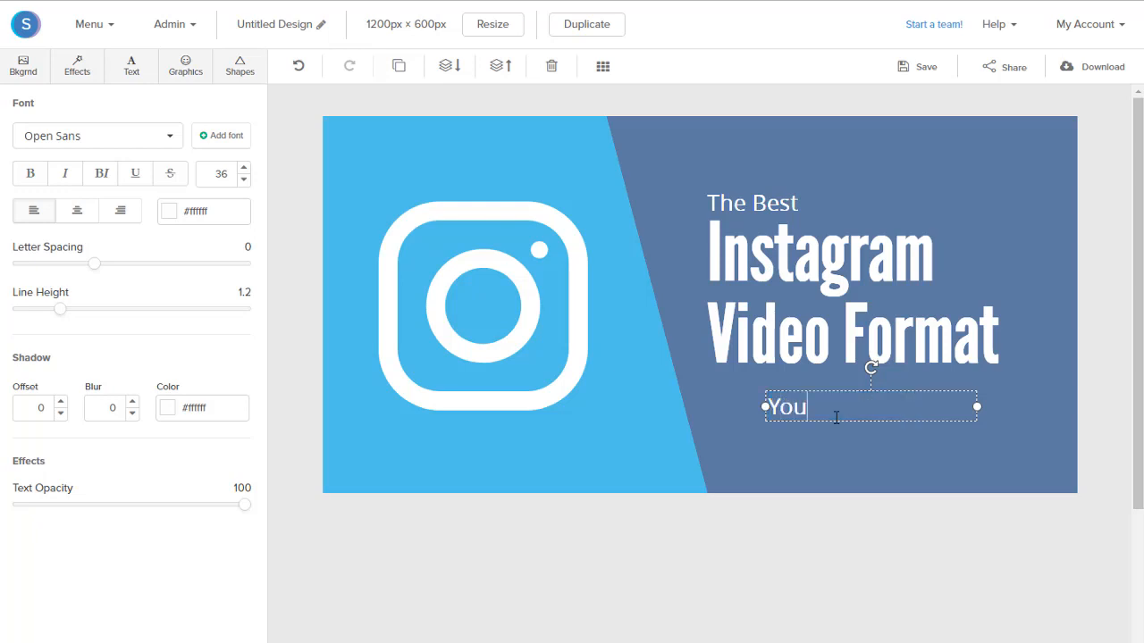
key("BackSpace")
key("BackSpace")
key("BackSpace")
key("BackSpace")
type("Need T")
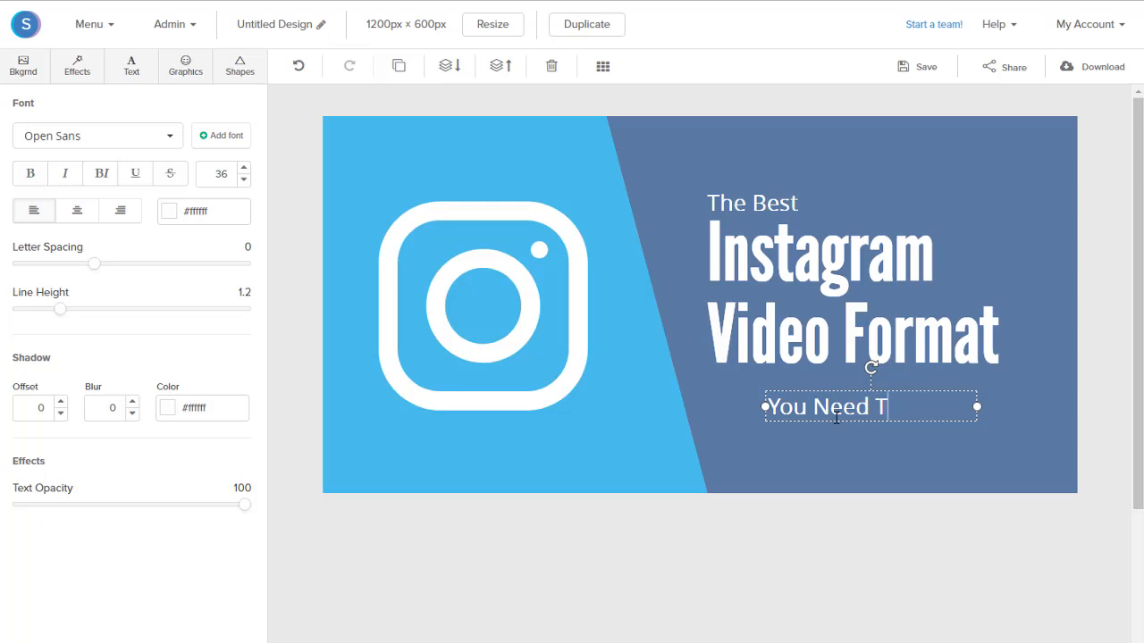
key("BackSpace")
type("to Use")
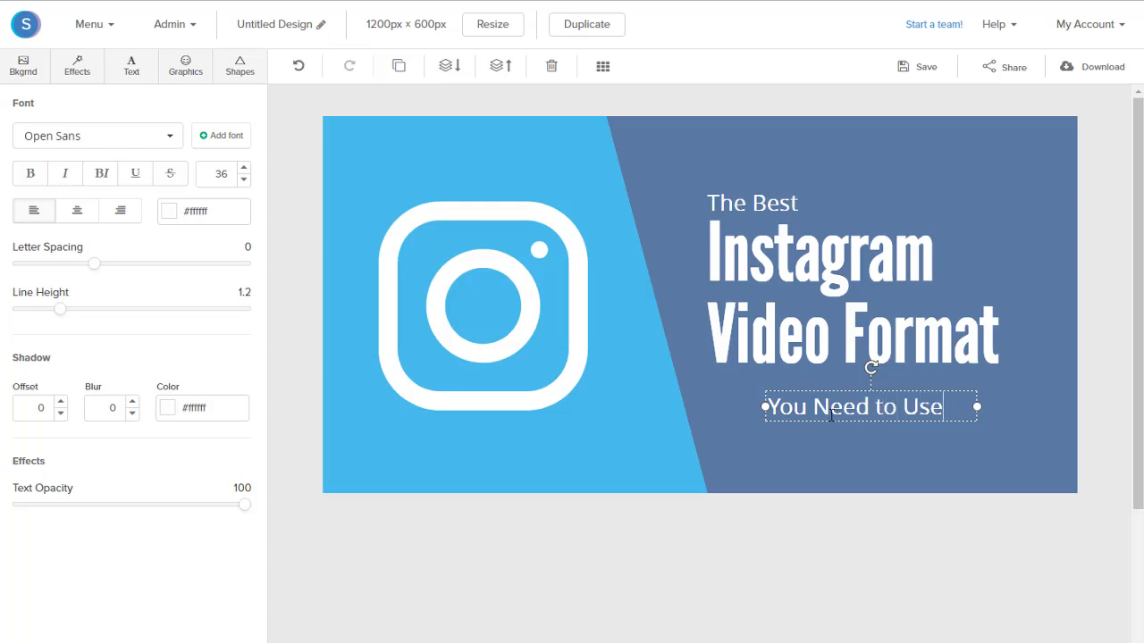
Right-align the "You Need to Use" line with font size 34 and place it just beneath the headline's right end.
left_click(116, 213)
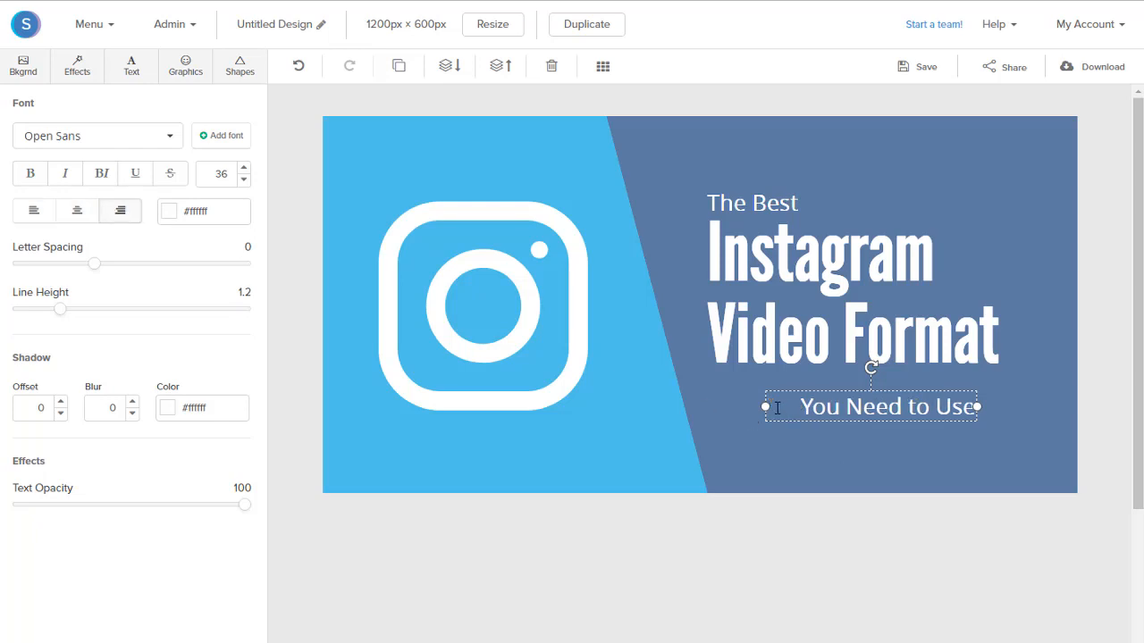
left_click(244, 180)
left_click(243, 180)
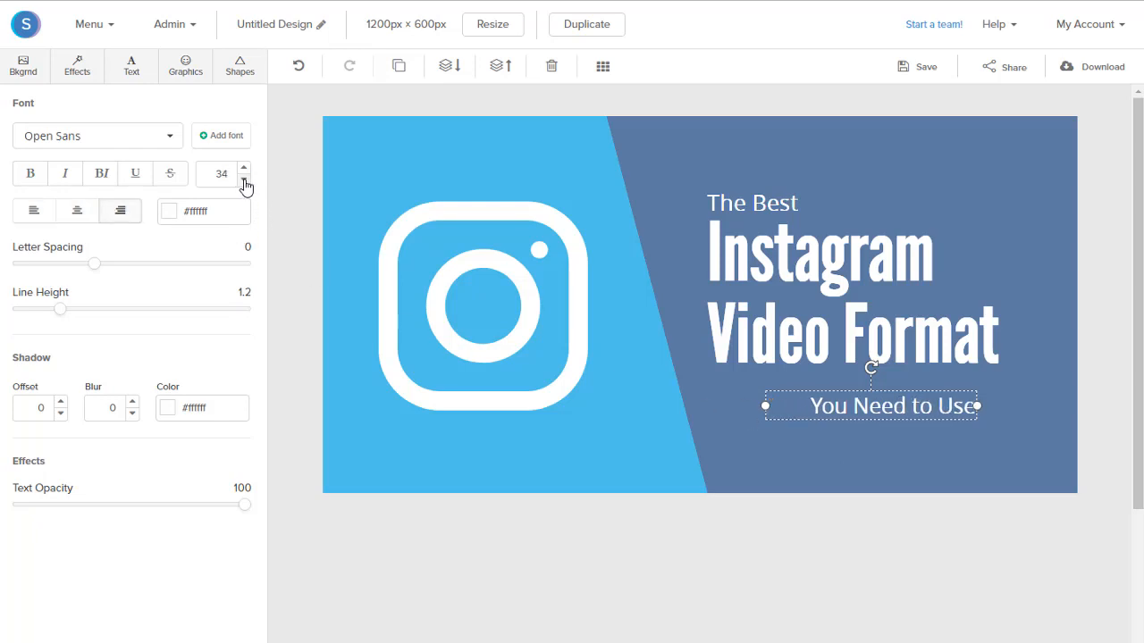
left_click(814, 400)
left_click_drag(855, 409, 880, 389)
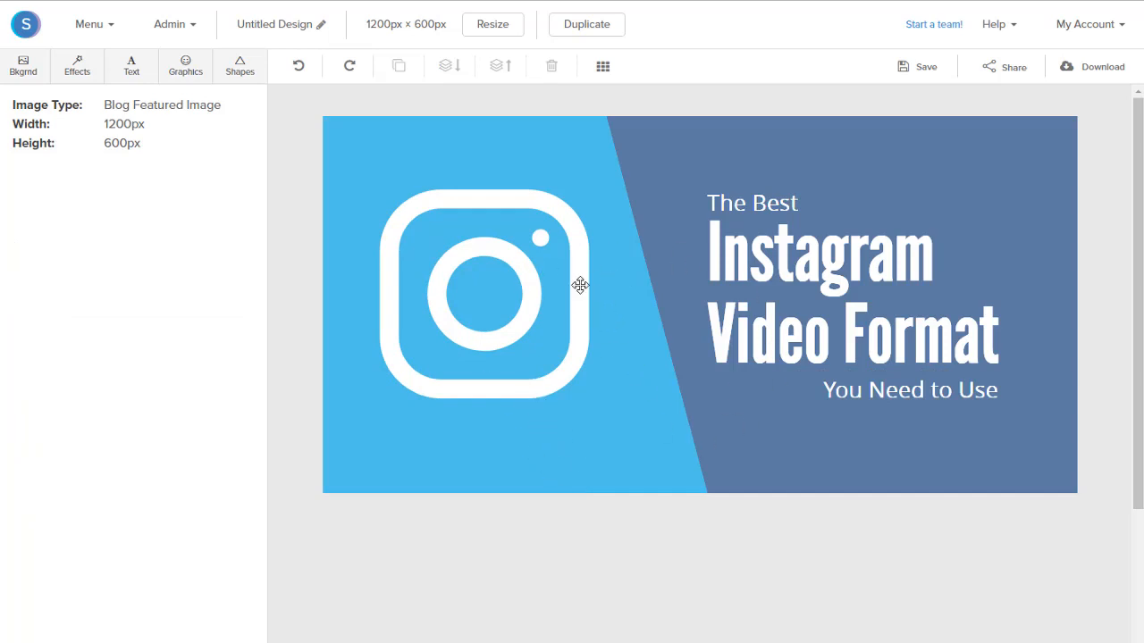
Change the Instagram icon's fill colour to the light red #ed5565.
left_click(443, 284)
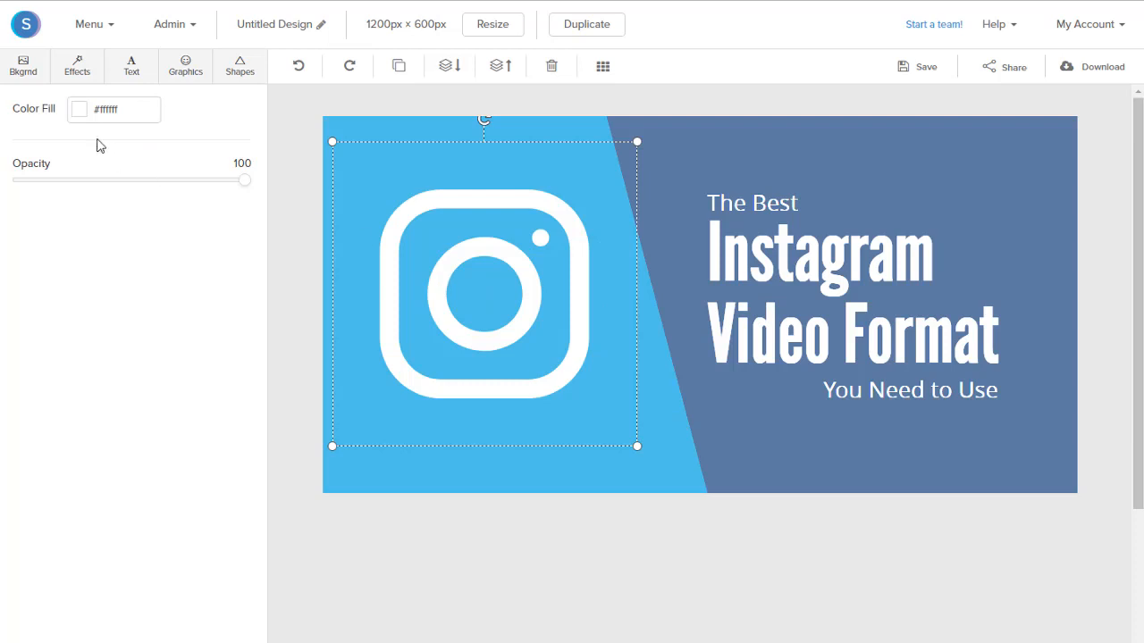
left_click(78, 112)
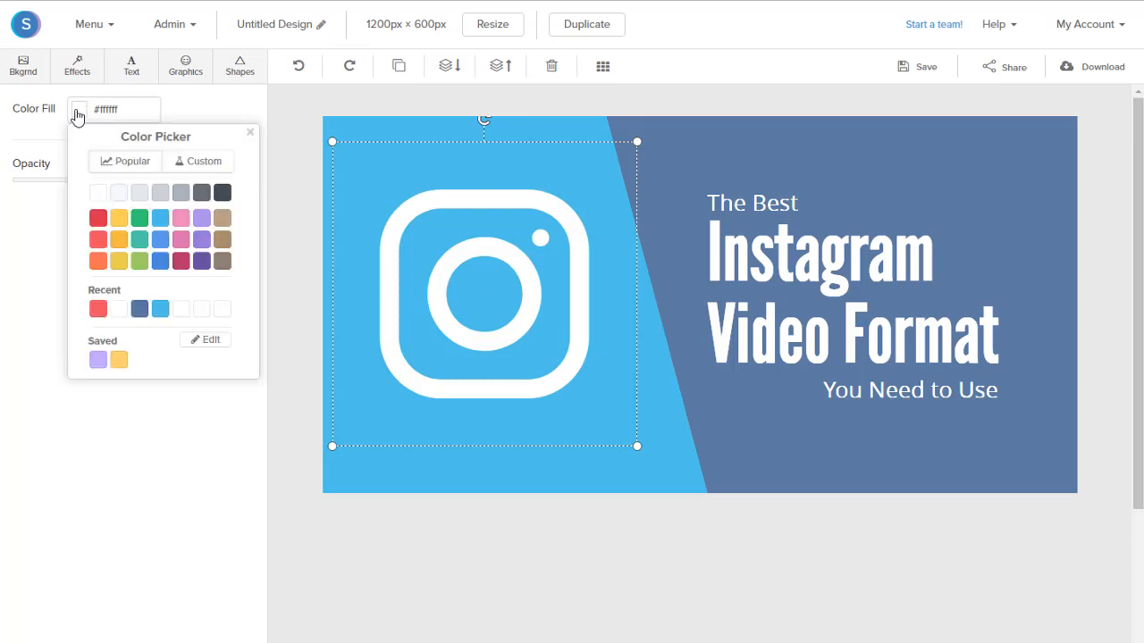
left_click(96, 243)
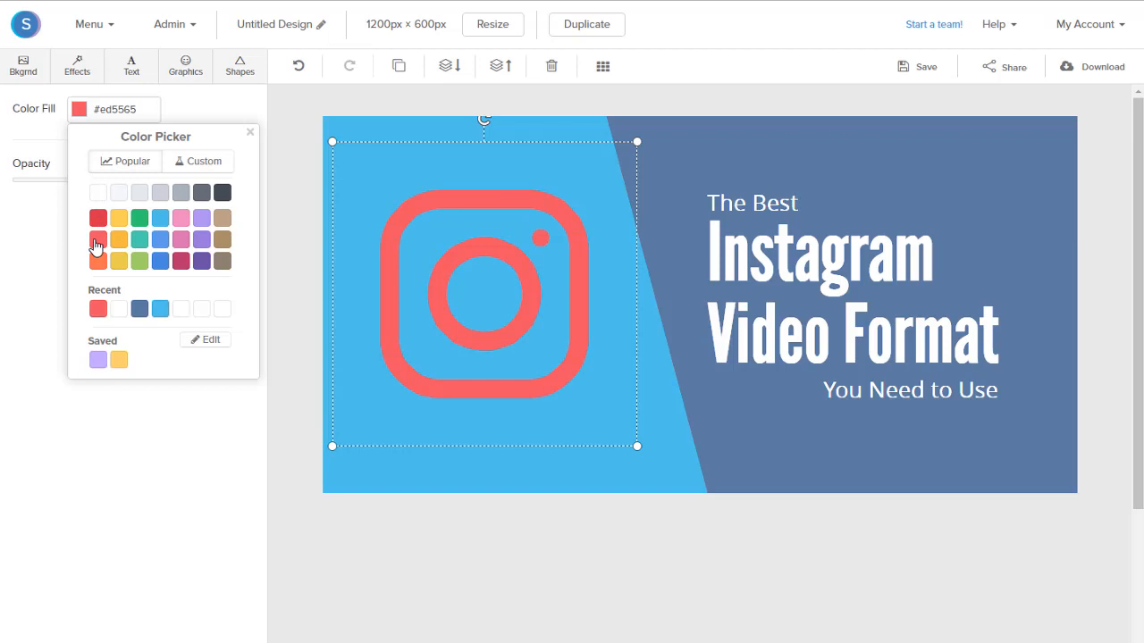
Change the fill of the slanted shape behind the Instagram icon to the yellow #ffce54.
left_click(378, 475)
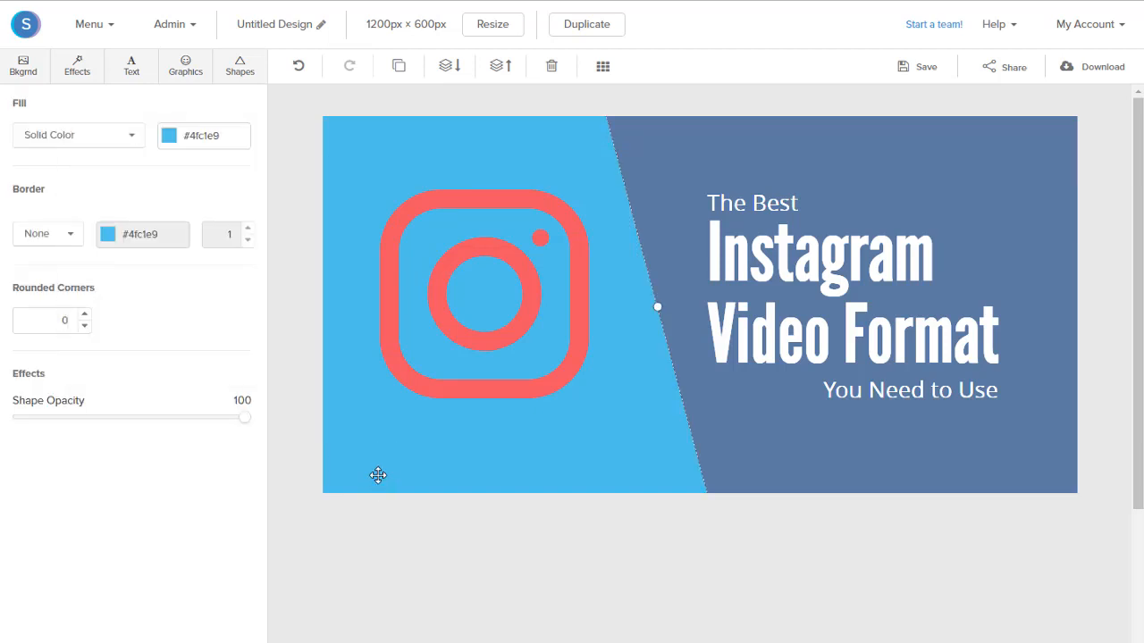
left_click(170, 141)
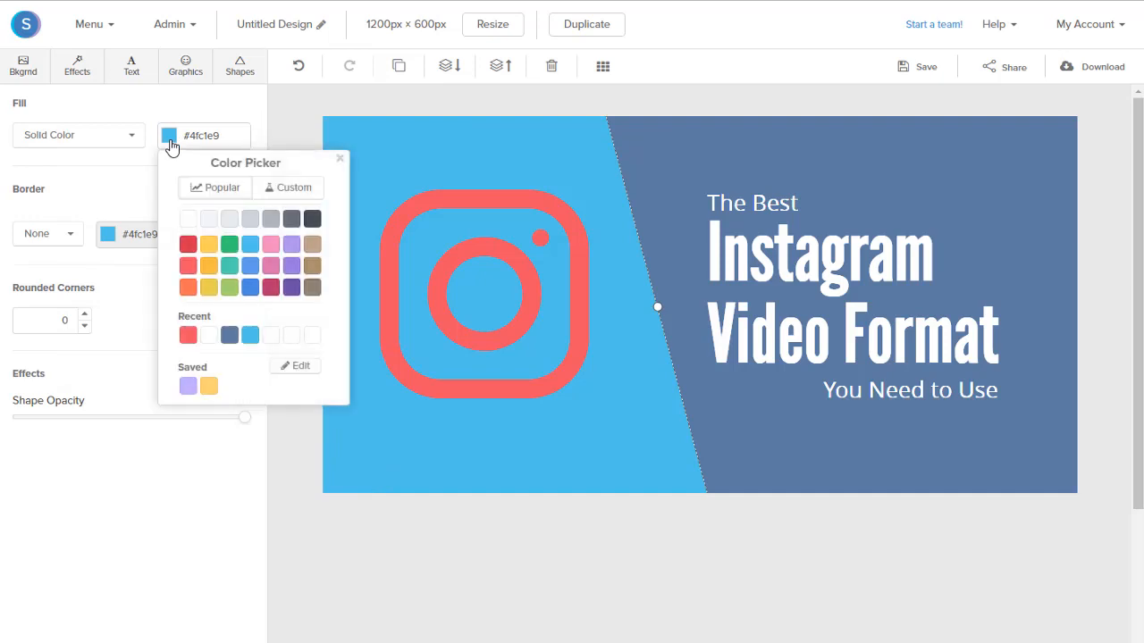
left_click(208, 254)
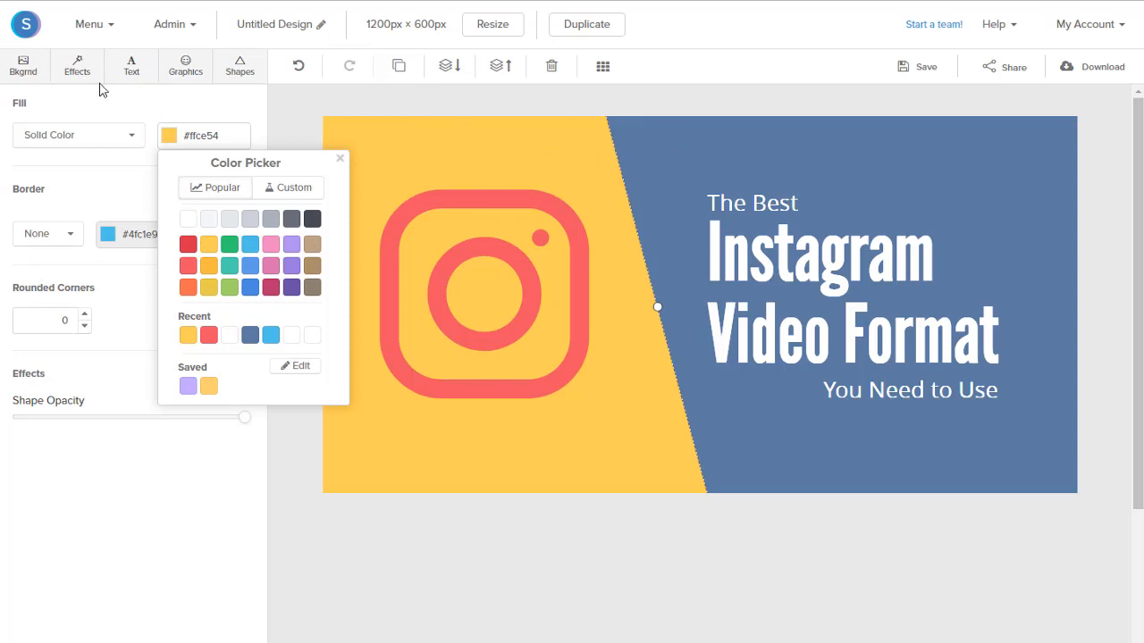
Set the canvas background colour to the light red #ed5565, matching the Instagram icon.
left_click(27, 65)
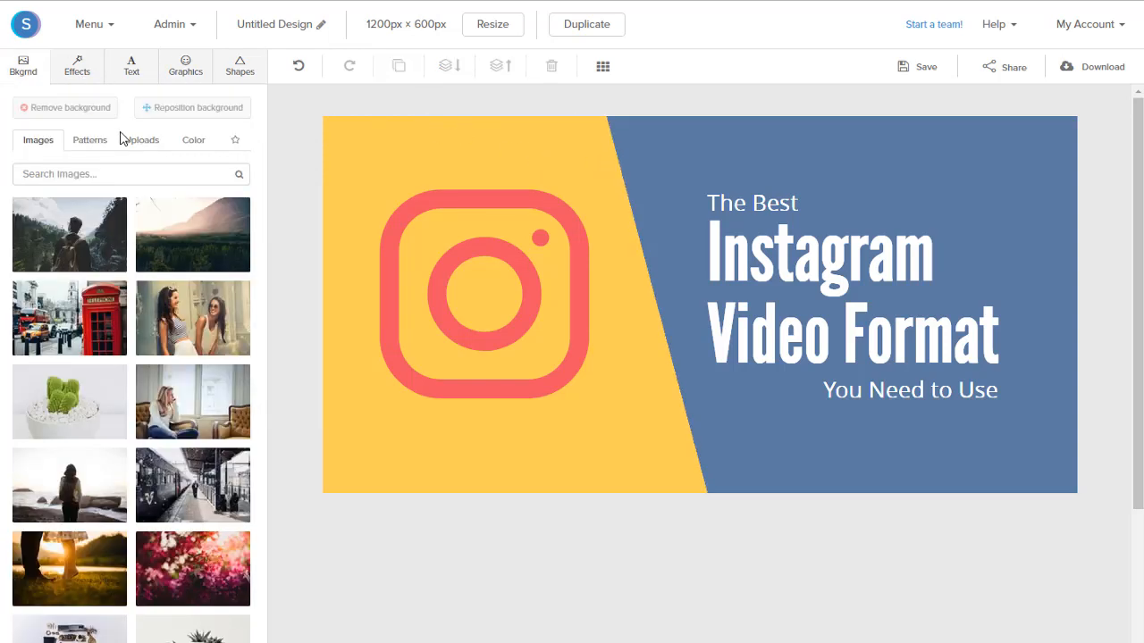
left_click(195, 146)
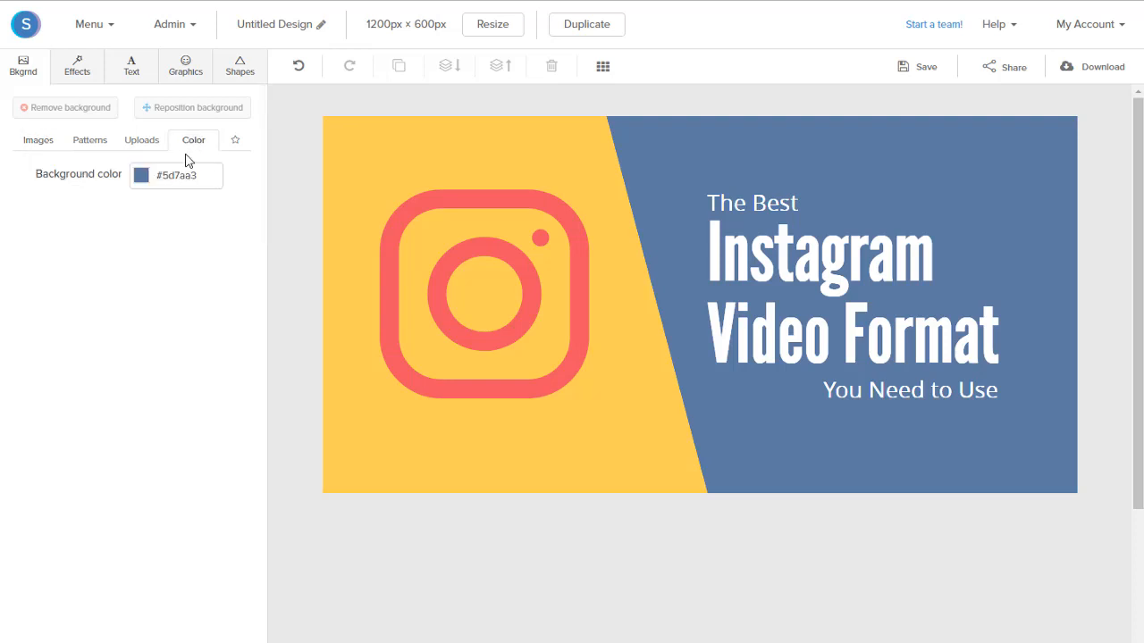
left_click(141, 178)
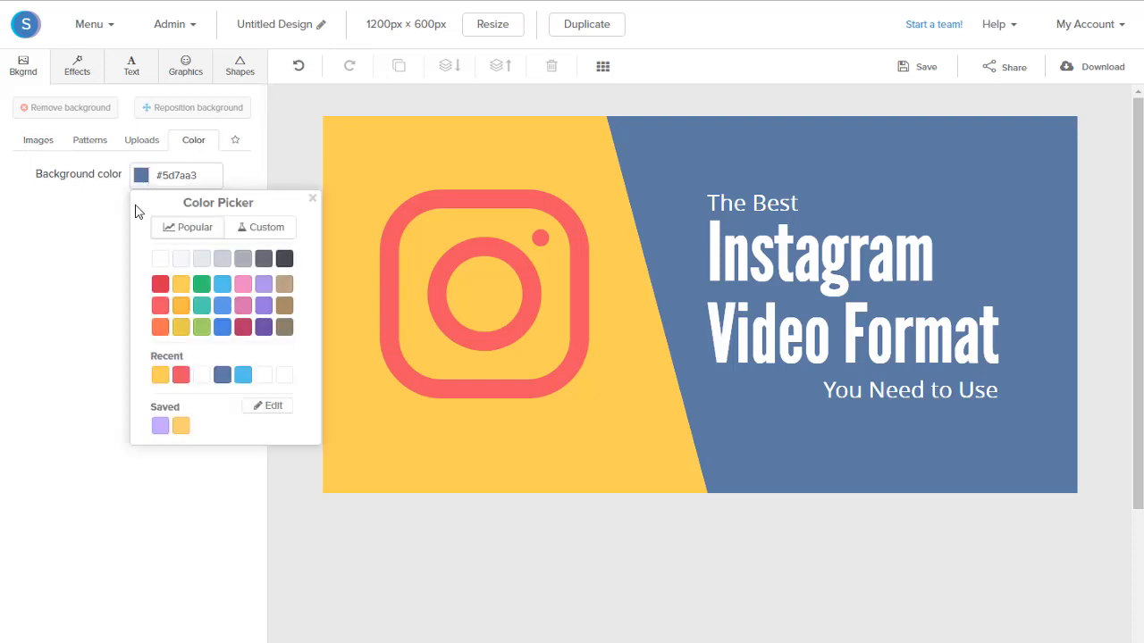
left_click(158, 306)
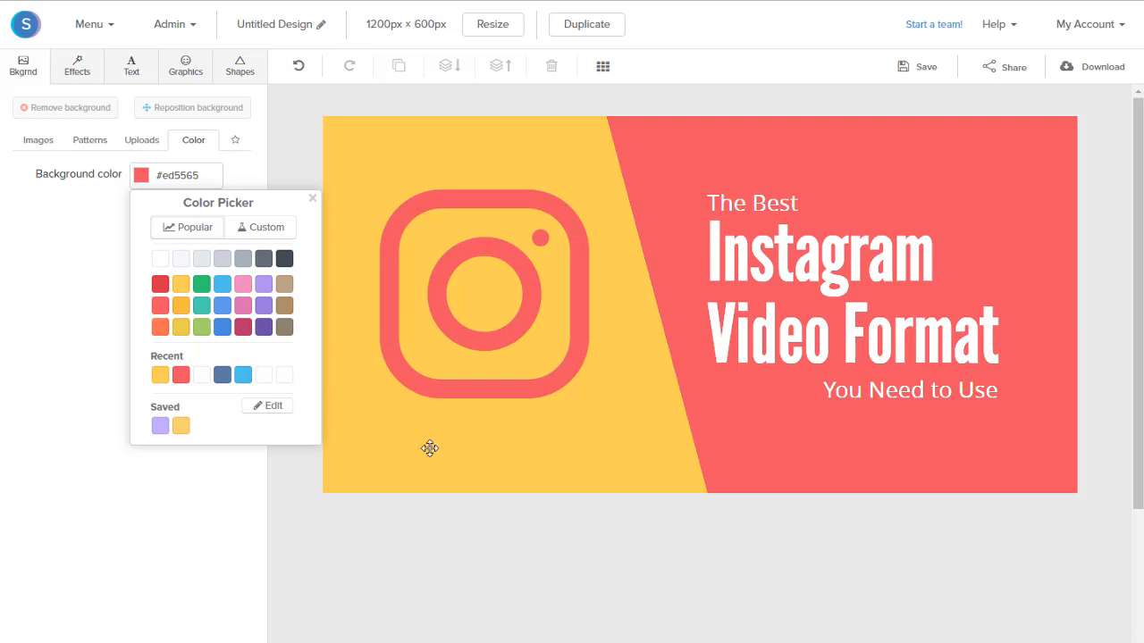
left_click(780, 366)
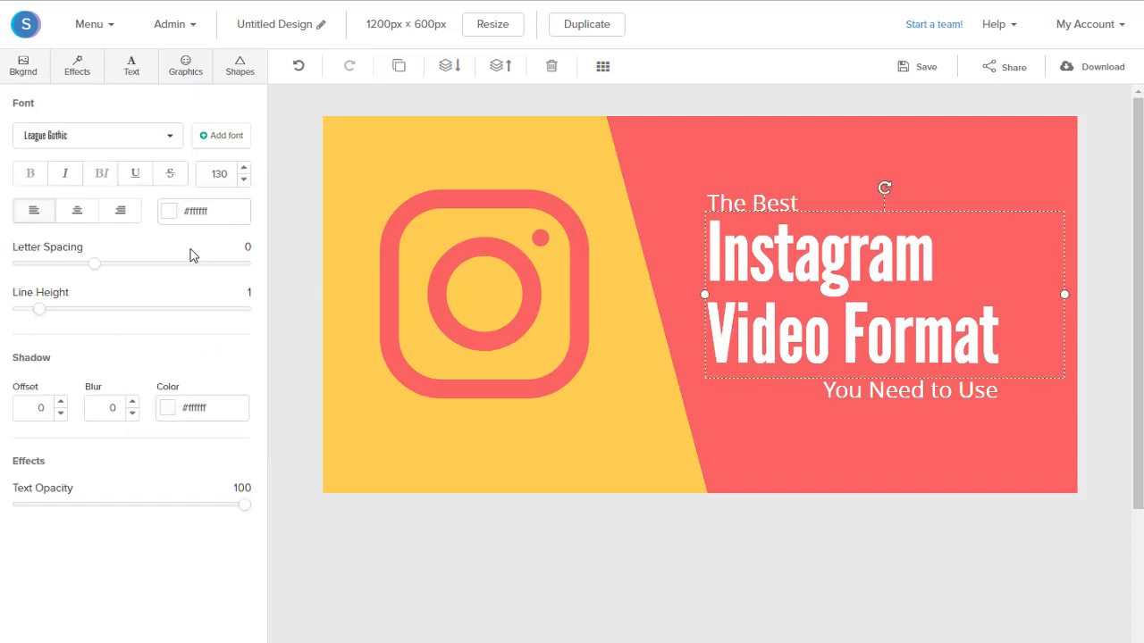
left_click(171, 216)
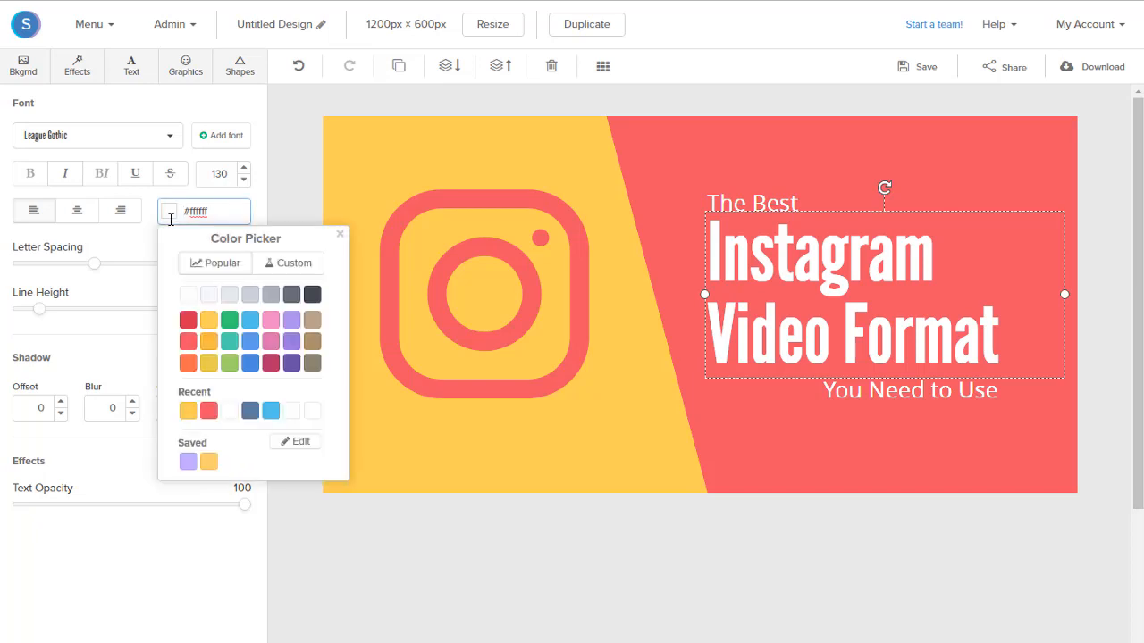
left_click(340, 235)
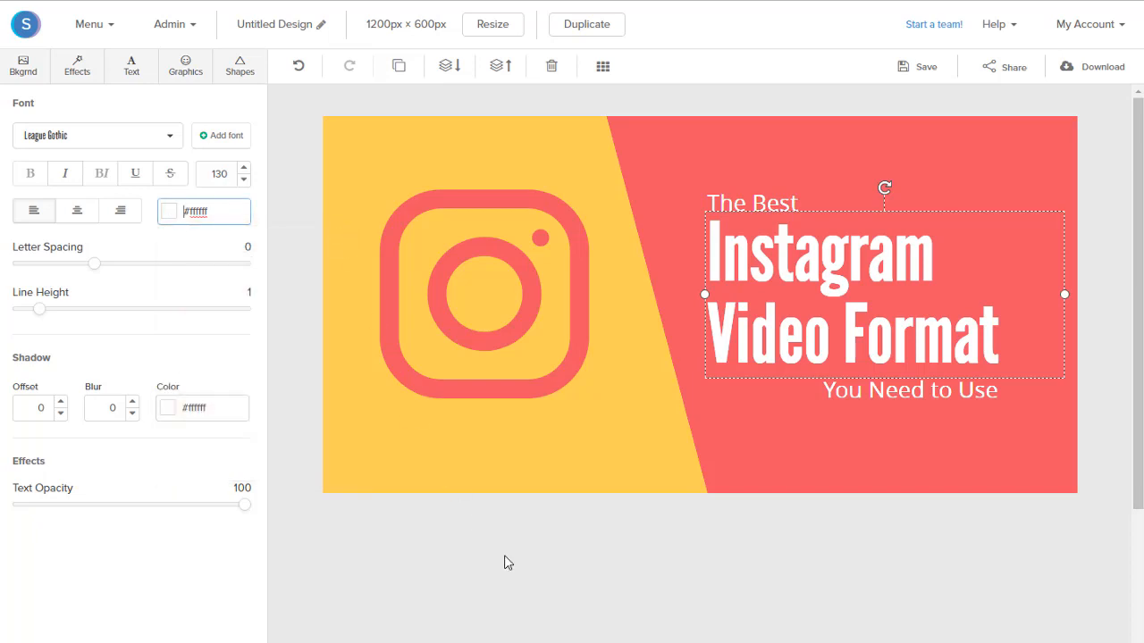